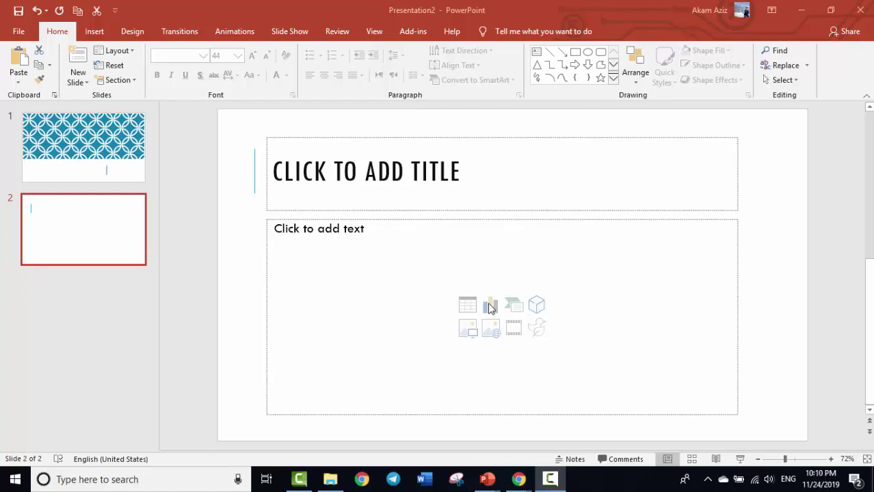
- Show the New presentation template gallery filtered to the Education category
left_click(20, 32)
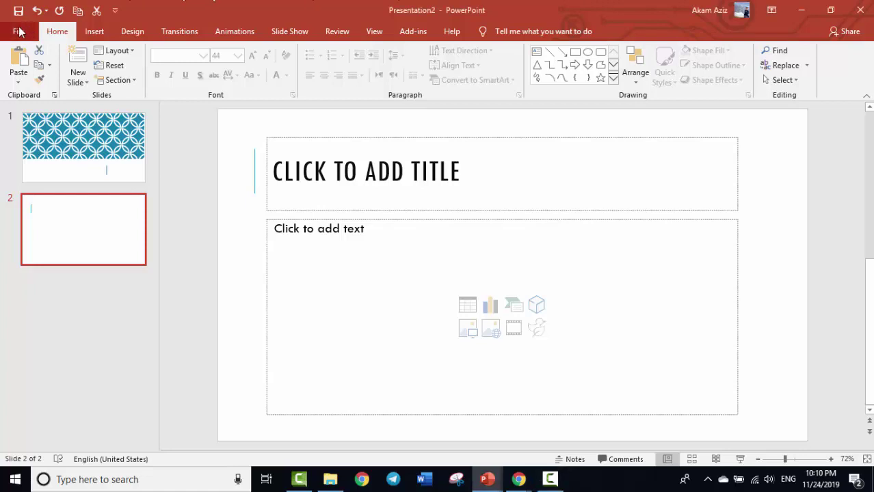
left_click(19, 32)
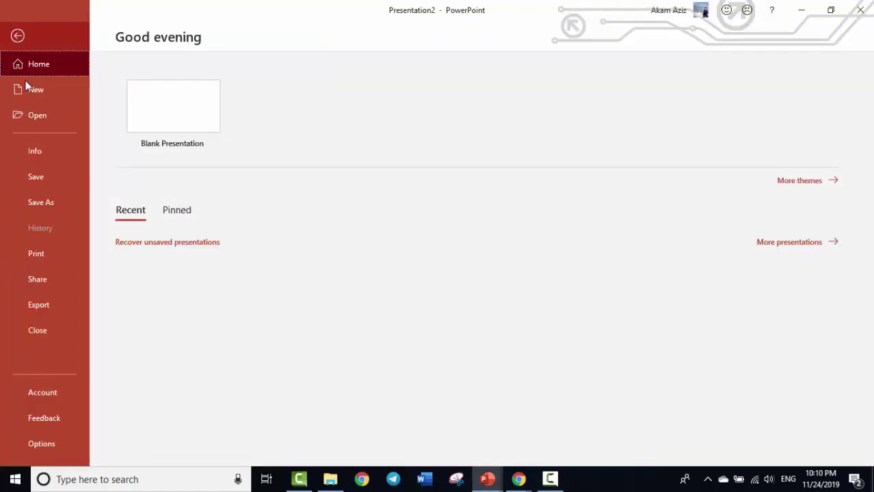
left_click(37, 90)
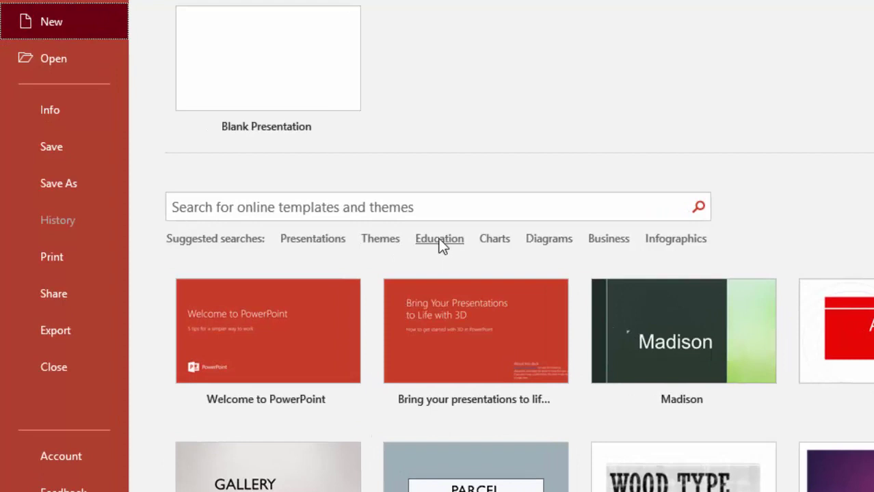
left_click(440, 240)
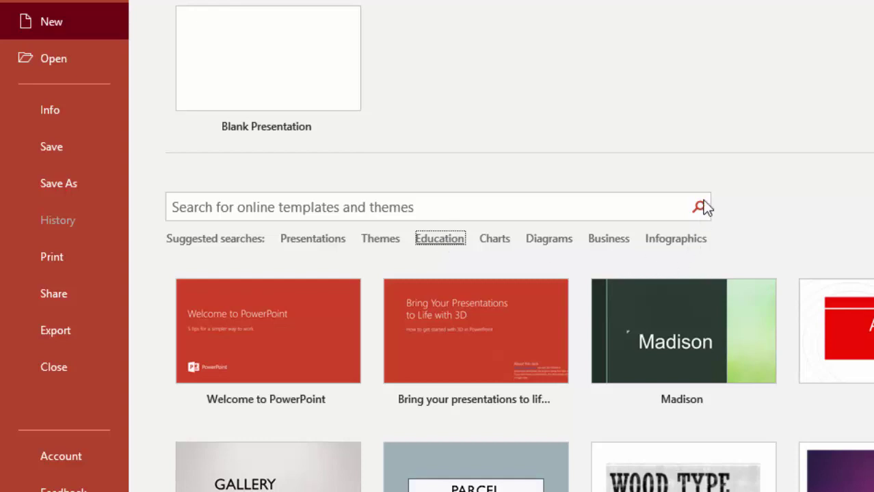
- Search Education templates and create a presentation from 'How plants gain energy'
key("Return")
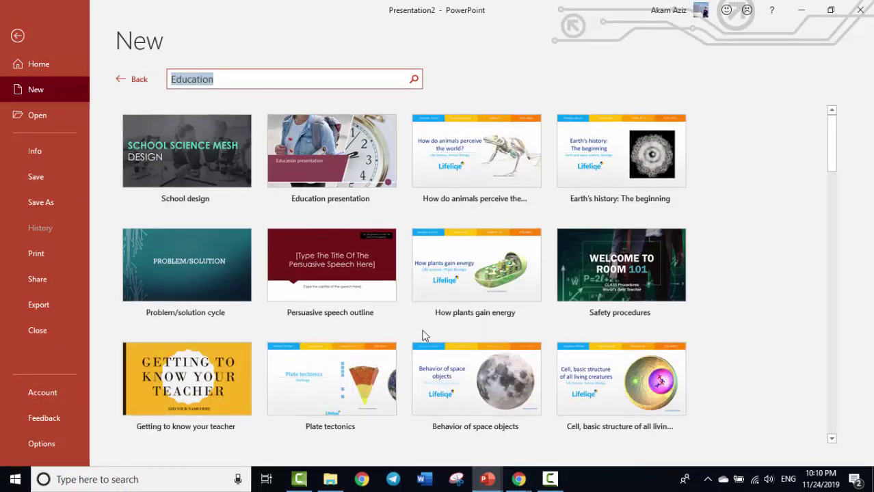
scroll(423, 335, "down", 1)
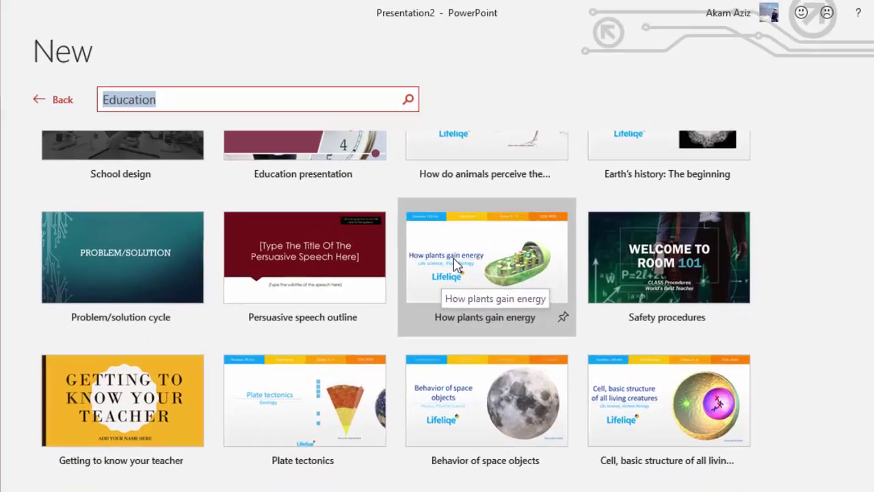
left_click(454, 266)
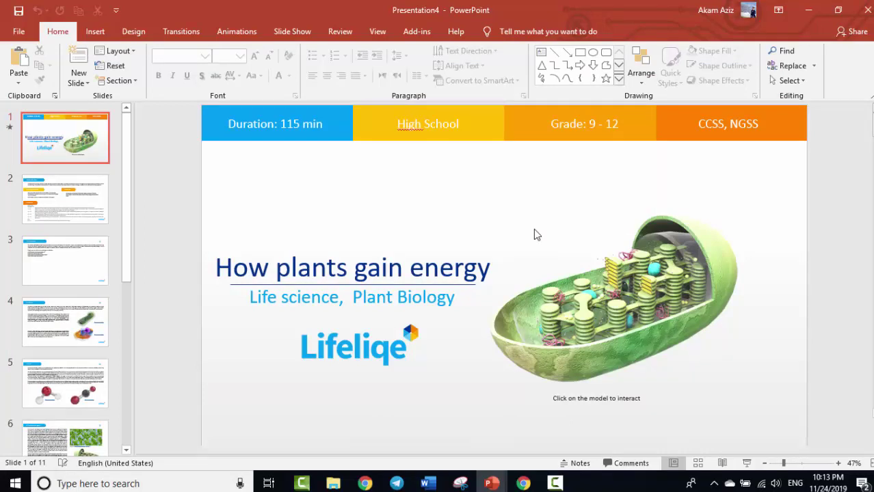
- Browse template slides 2 and 3, ending on slide 4, '2. History'
left_click(49, 214)
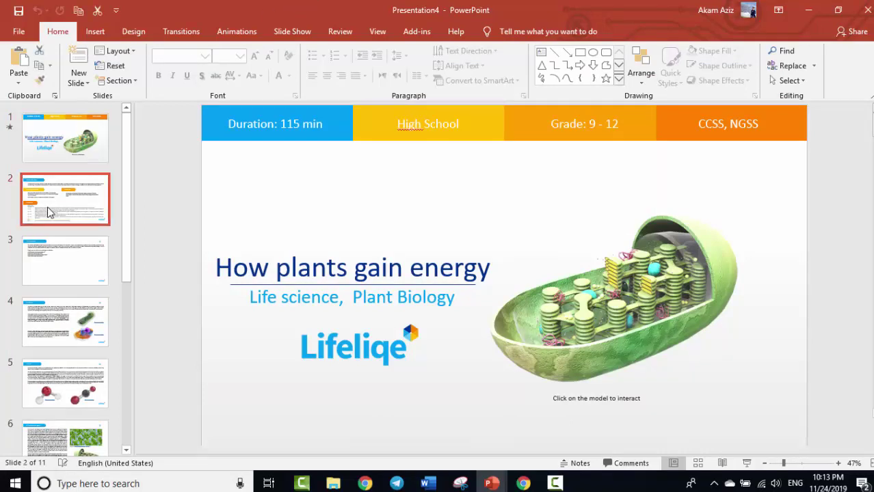
left_click(81, 267)
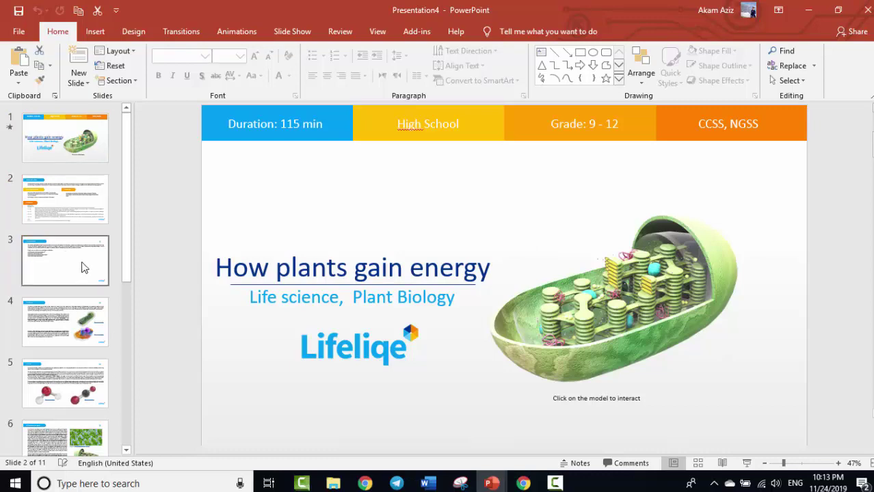
left_click(81, 307)
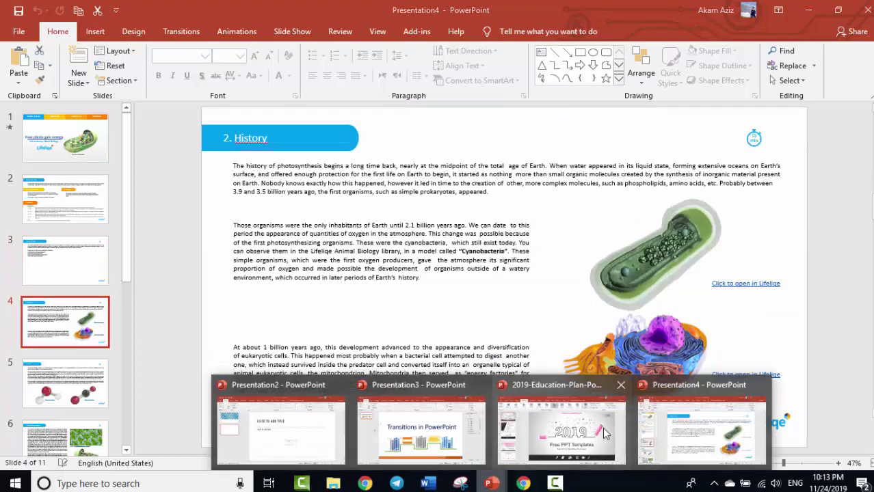
- Create a new blank presentation
left_click(18, 34)
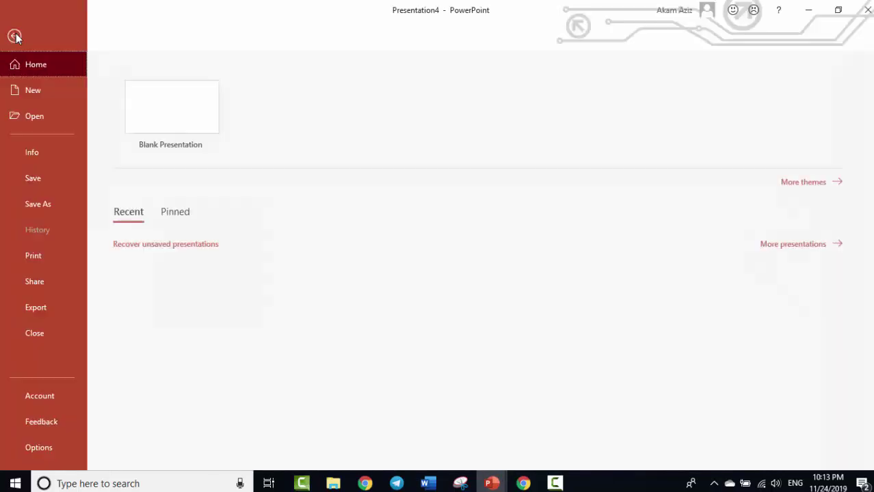
left_click(41, 91)
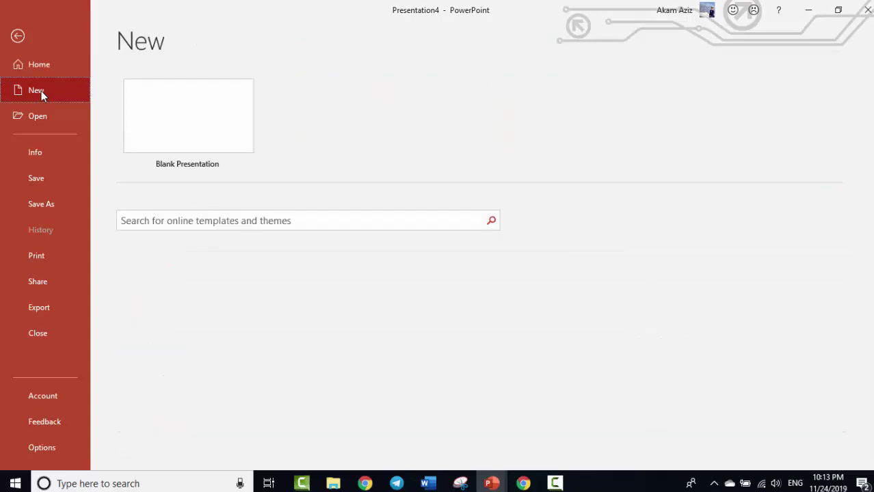
left_click(156, 108)
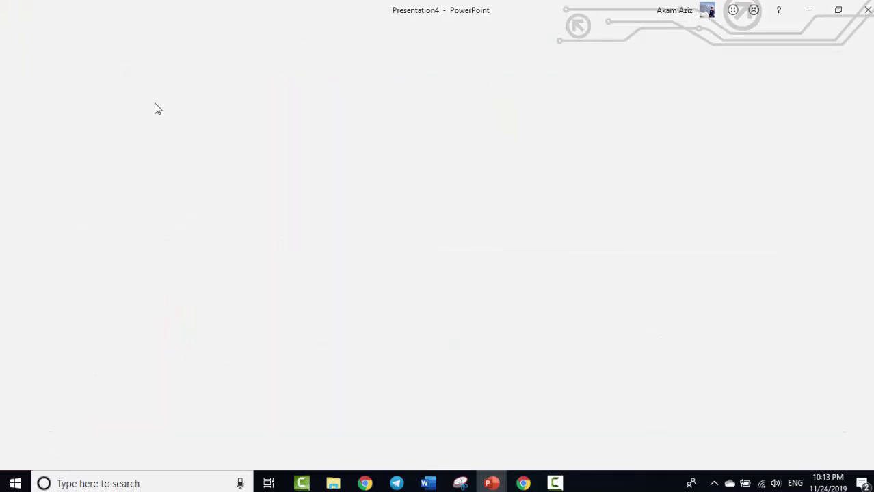
- Return to the New template list, then switch to the Chrome classroom window
left_click(25, 38)
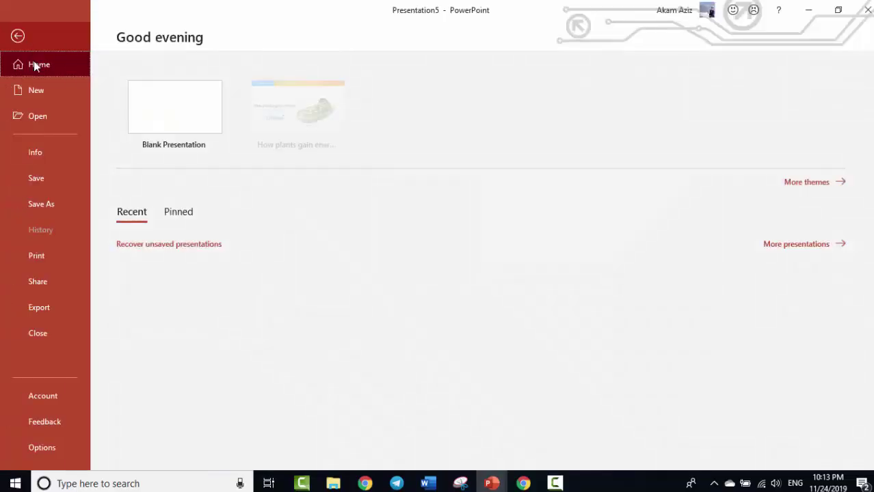
left_click(40, 93)
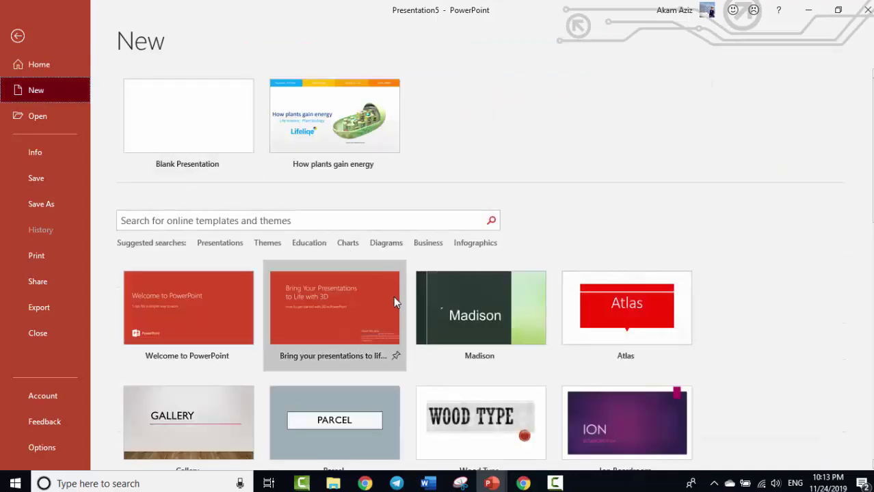
left_click(523, 482)
left_click(498, 442)
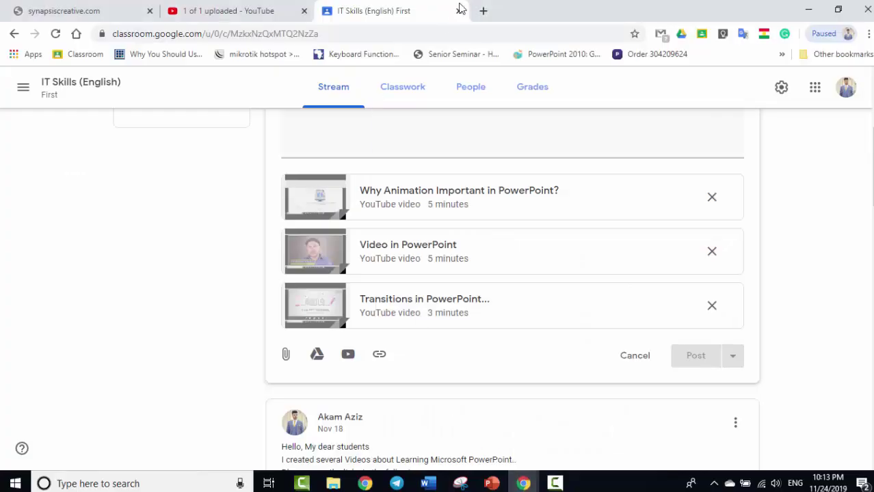
- In a new tab, search Google for 'safety powerpoint templates free'
left_click(483, 12)
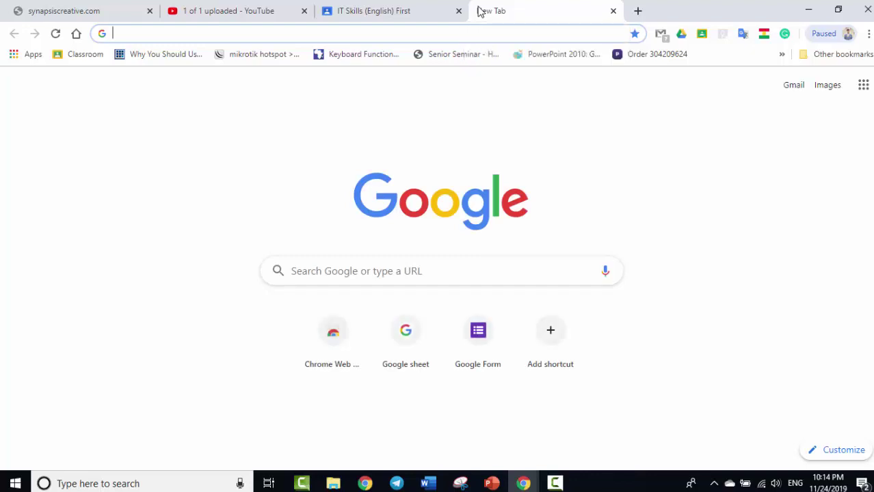
type("S")
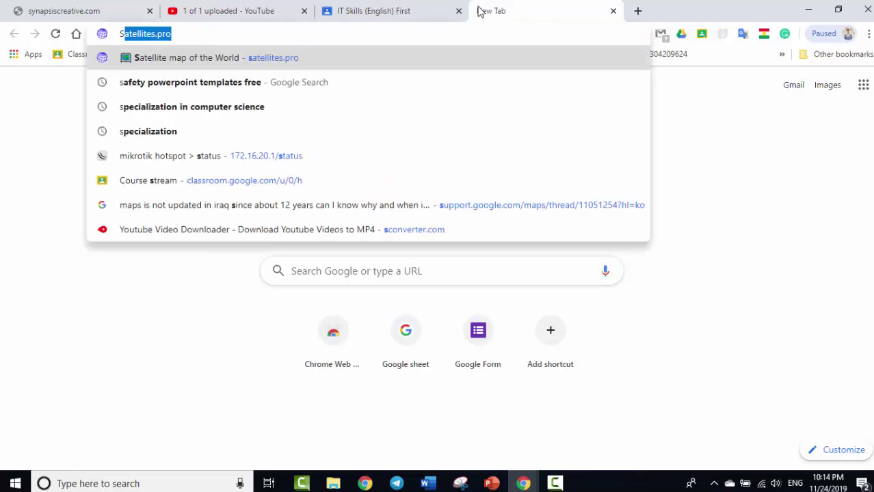
type("afety")
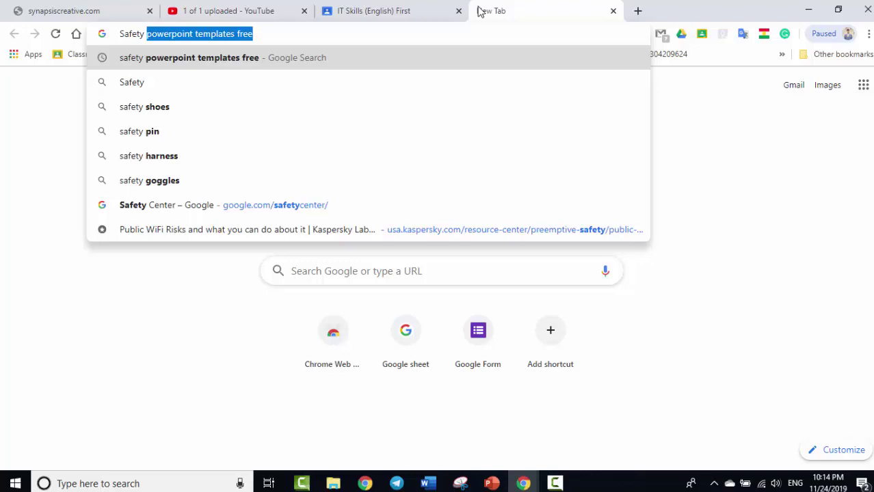
key("Return")
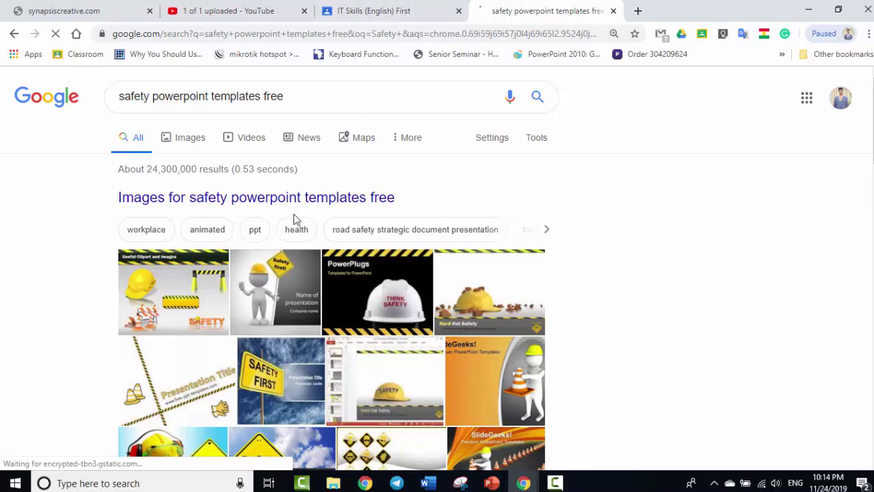
- Open the Free Safety PowerPoint Templates result from free-power-point-templates.com
scroll(294, 217, "down", 3)
scroll(294, 218, "down", 1)
scroll(294, 218, "down", 3)
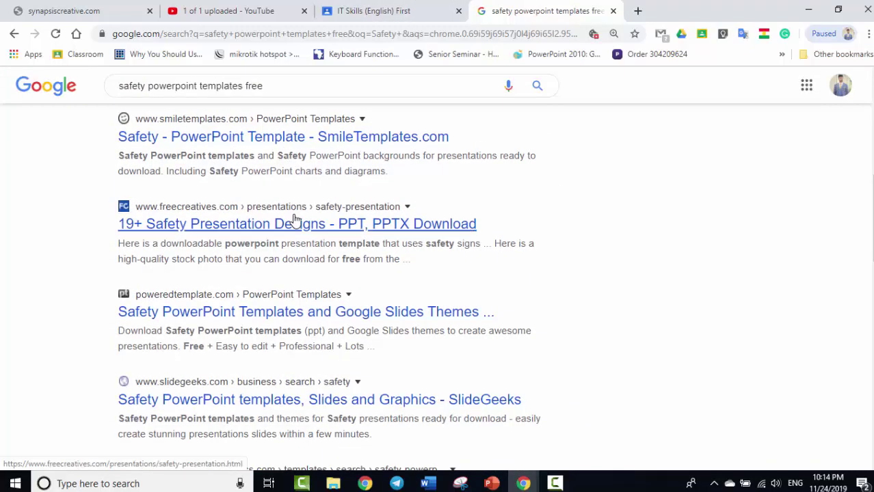
scroll(294, 226, "up", 1)
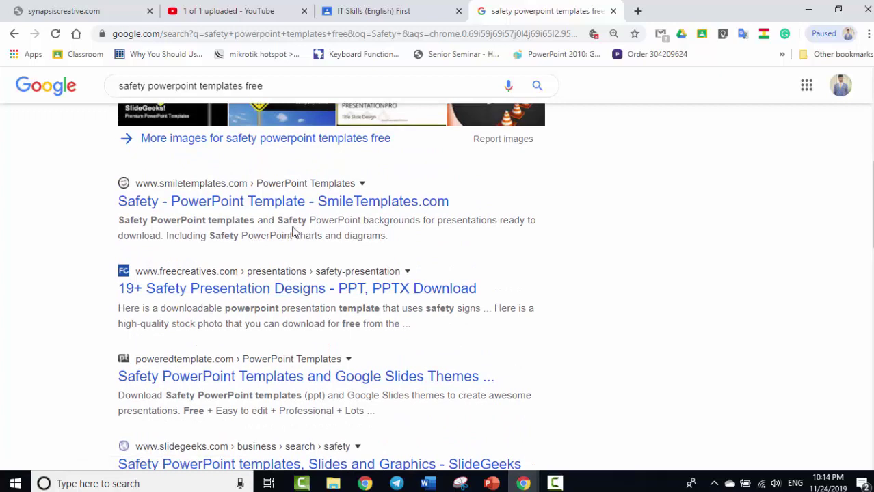
scroll(294, 232, "down", 1)
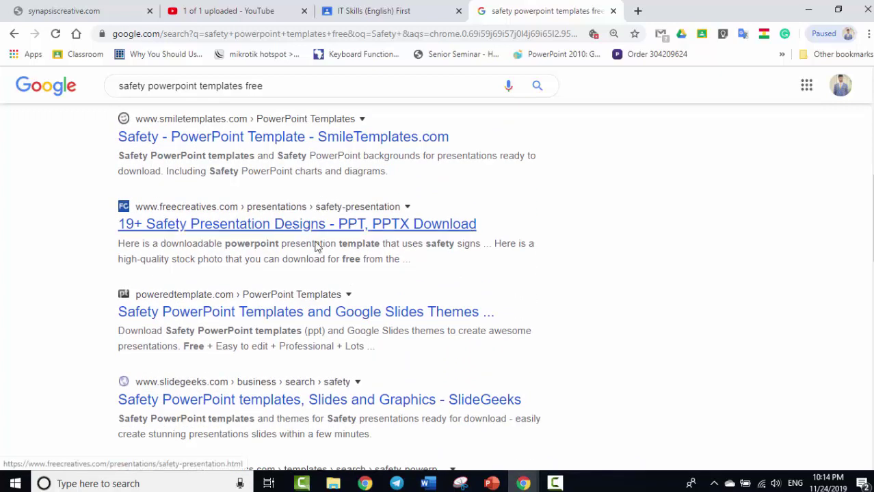
scroll(506, 316, "down", 1)
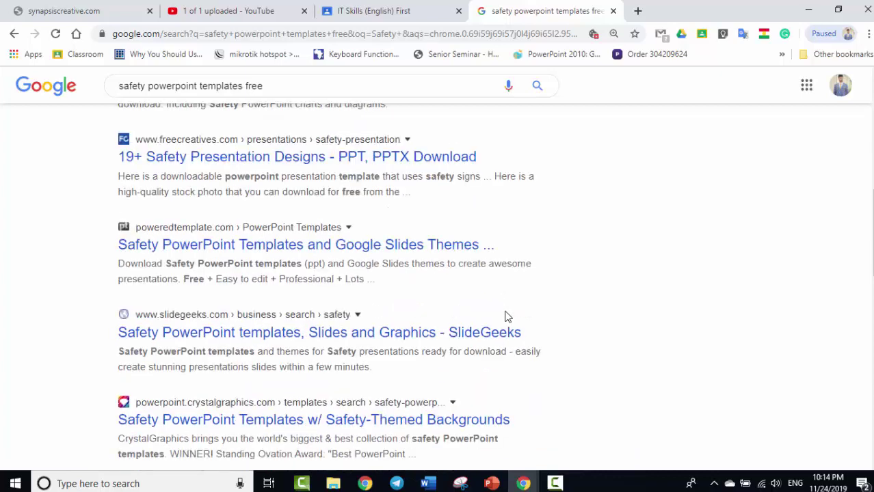
scroll(507, 316, "down", 1)
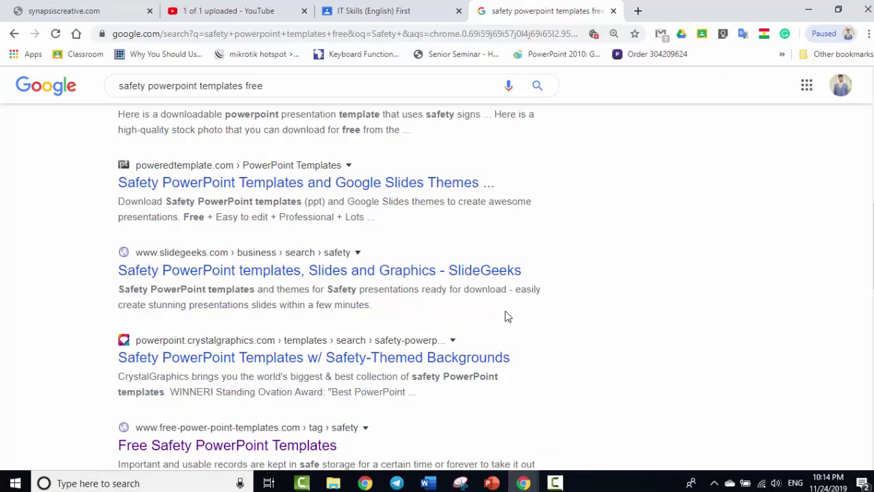
scroll(500, 316, "down", 2)
scroll(495, 316, "down", 1)
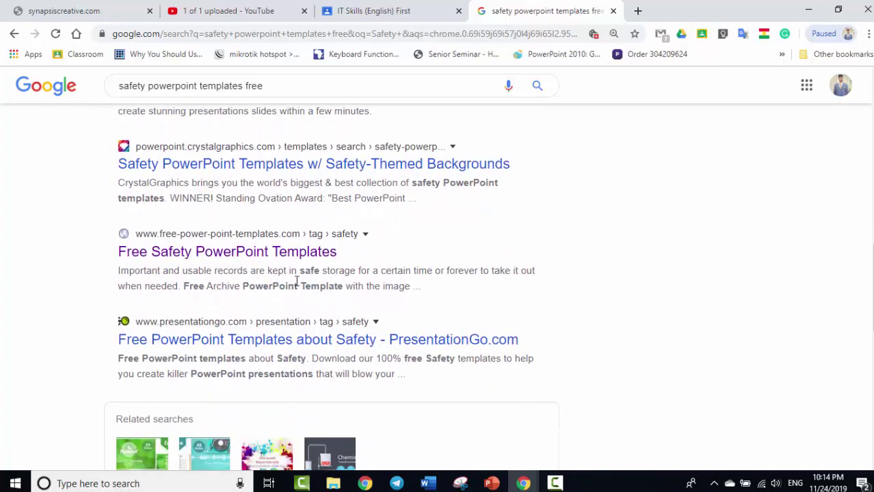
left_click(290, 262)
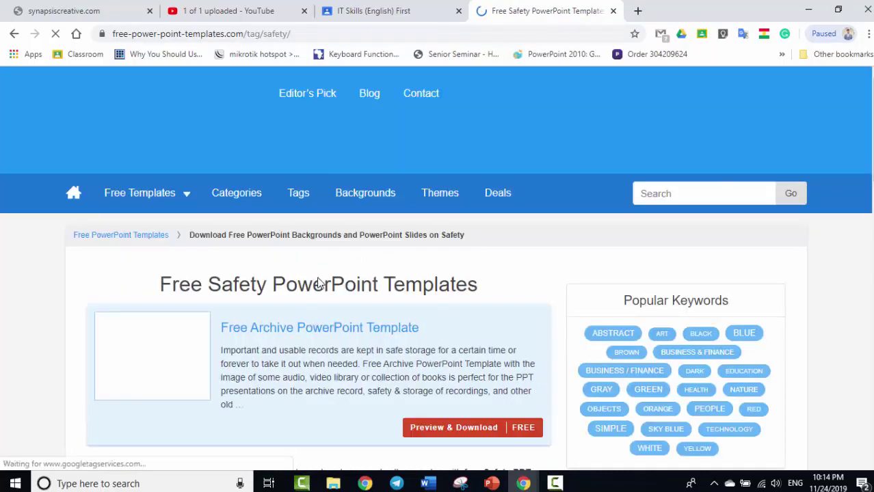
- Scroll through the listed free safety PowerPoint templates
scroll(321, 281, "down", 3)
scroll(321, 283, "down", 2)
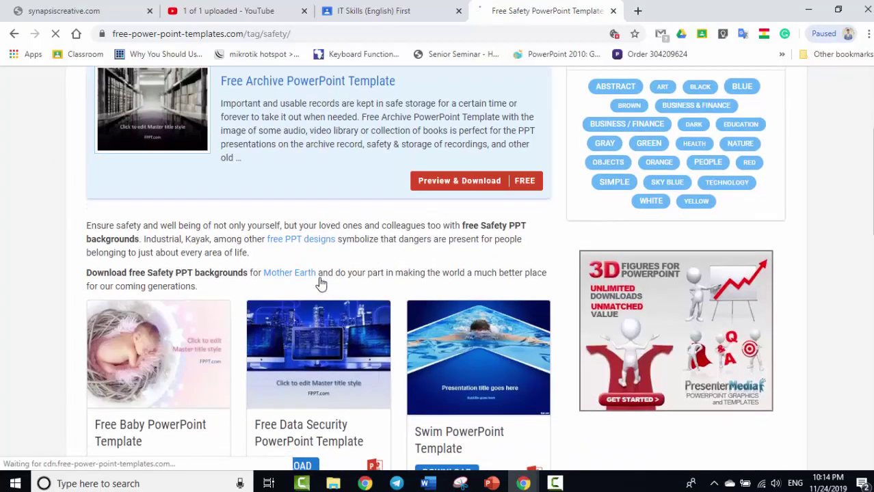
scroll(321, 282, "down", 1)
scroll(320, 282, "down", 3)
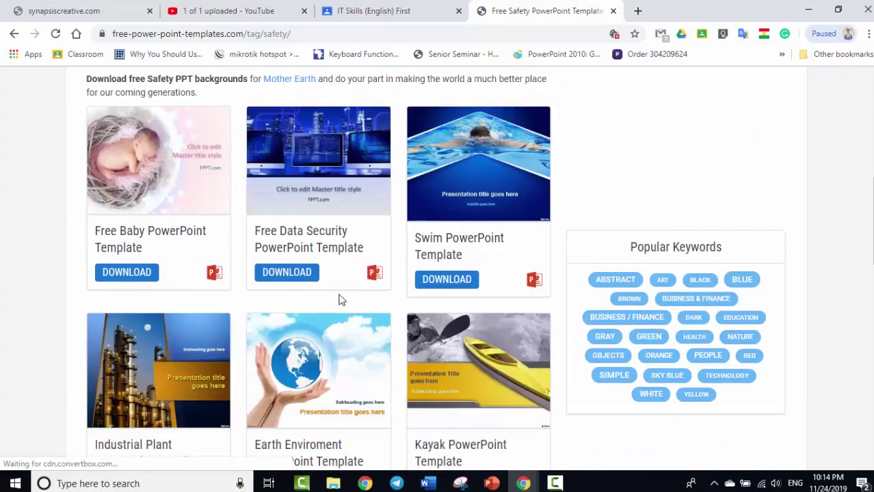
scroll(341, 300, "down", 2)
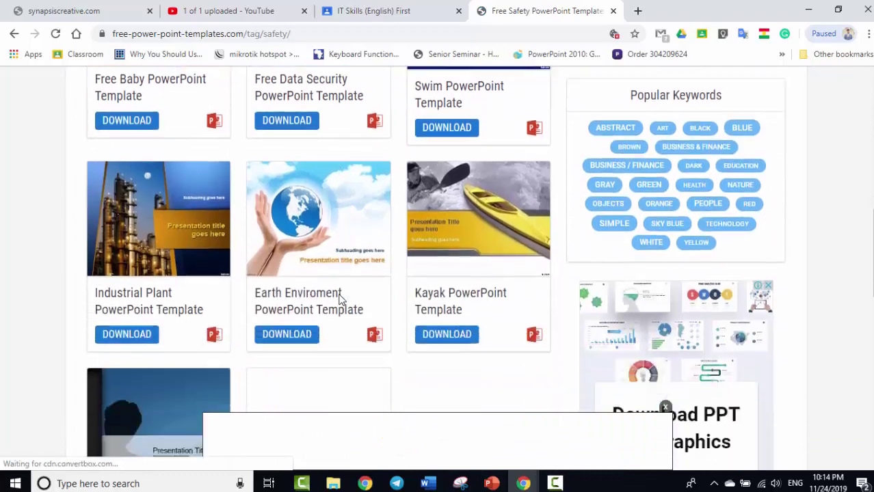
scroll(341, 300, "down", 2)
scroll(341, 300, "down", 2)
scroll(341, 300, "down", 2)
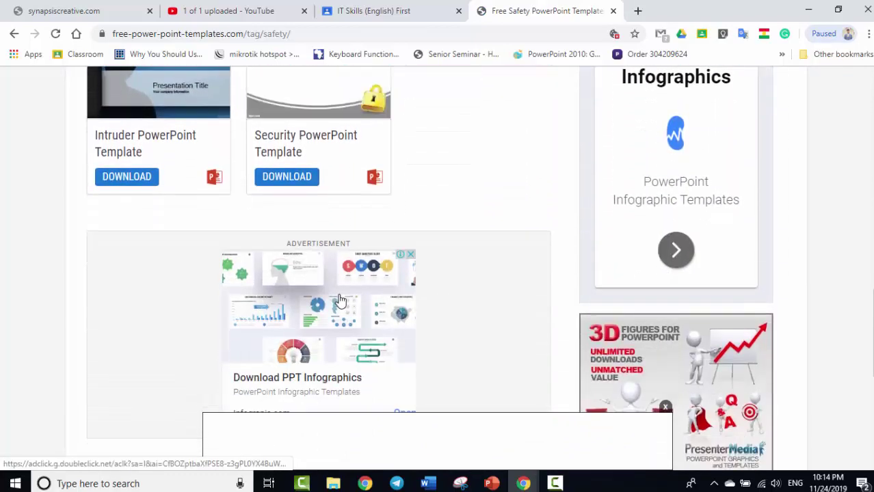
scroll(342, 300, "down", 1)
scroll(341, 300, "down", 1)
scroll(340, 294, "down", 2)
scroll(339, 294, "up", 2)
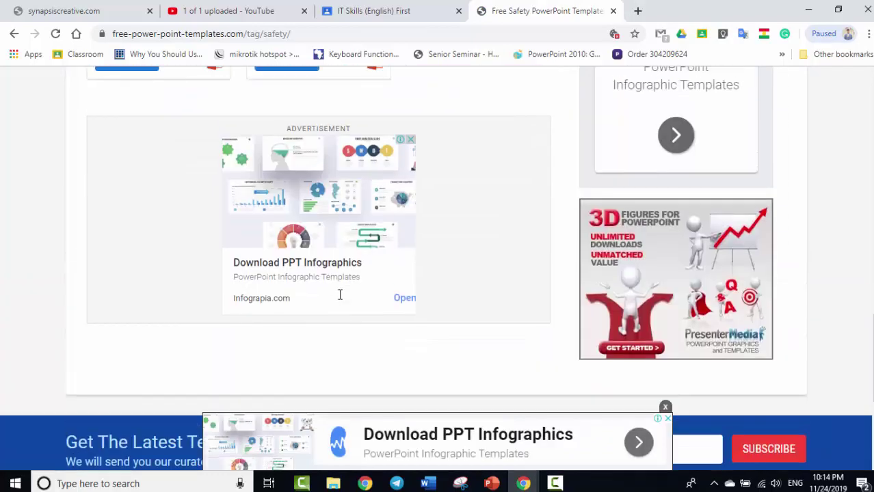
scroll(340, 294, "up", 2)
scroll(340, 294, "up", 2)
- Enter 'fre' in the address bar to autocomplete free-powerpoint-templates-design.com
left_click(299, 38)
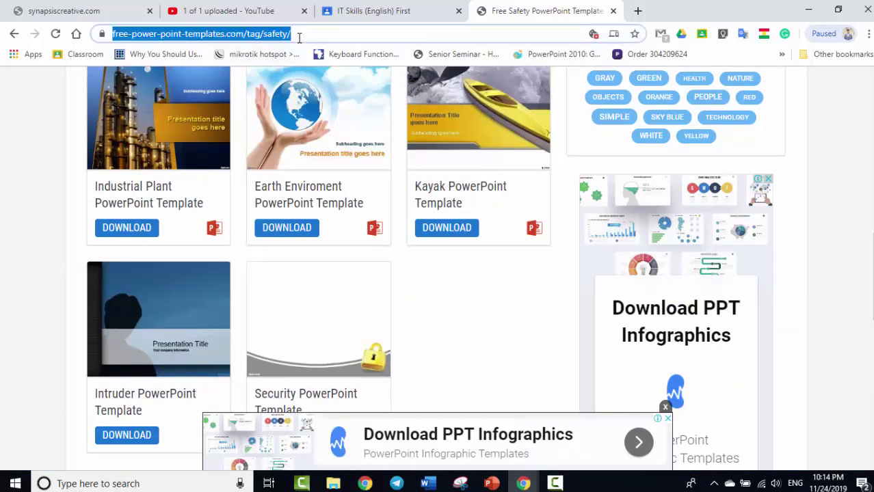
type("fre")
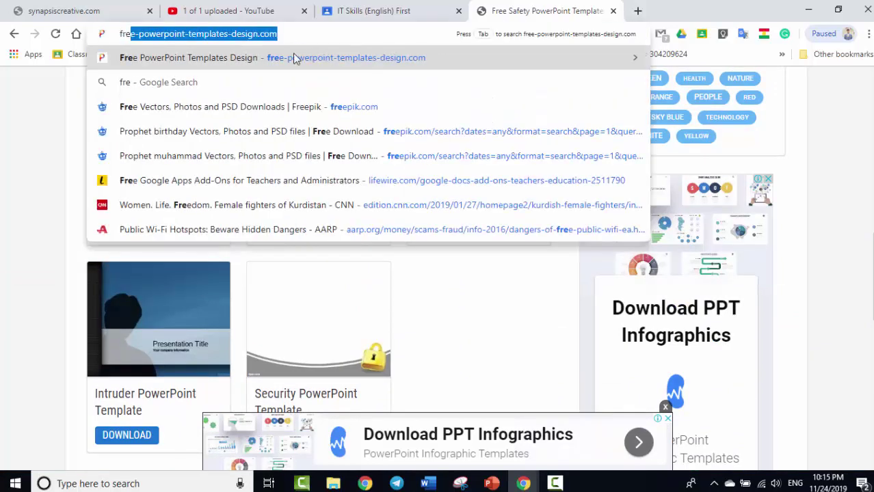
left_click(492, 483)
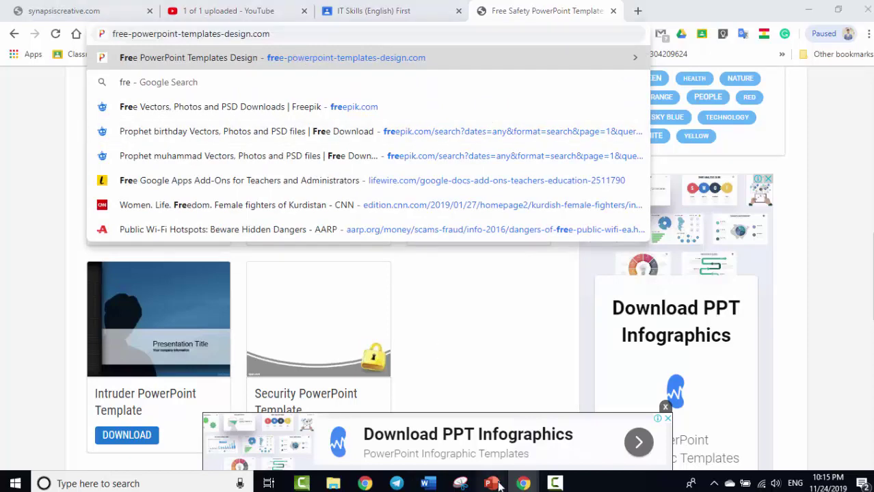
- Replace the 'Free PPT Templates' title on the first slide with 'Gmail'
left_click(514, 448)
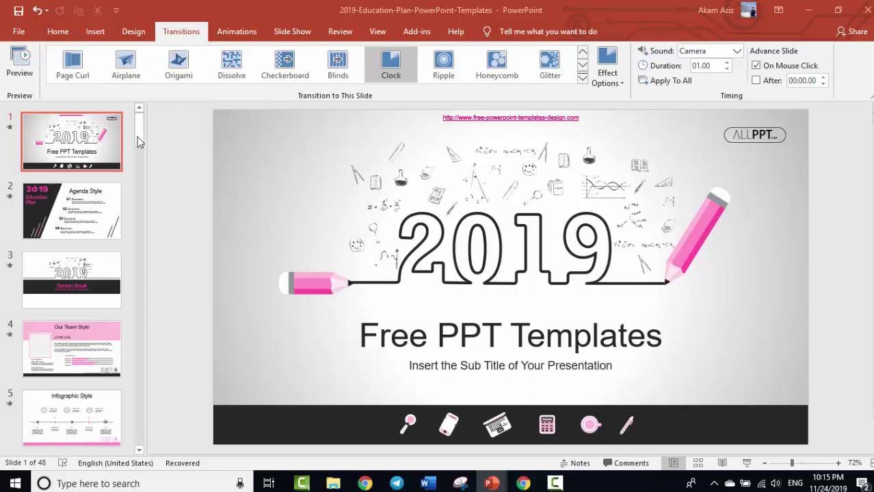
left_click(96, 144)
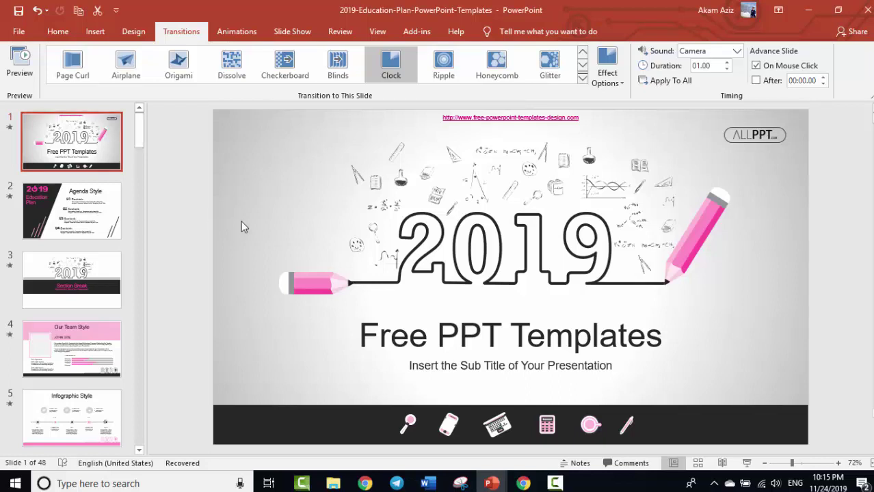
left_click(704, 229)
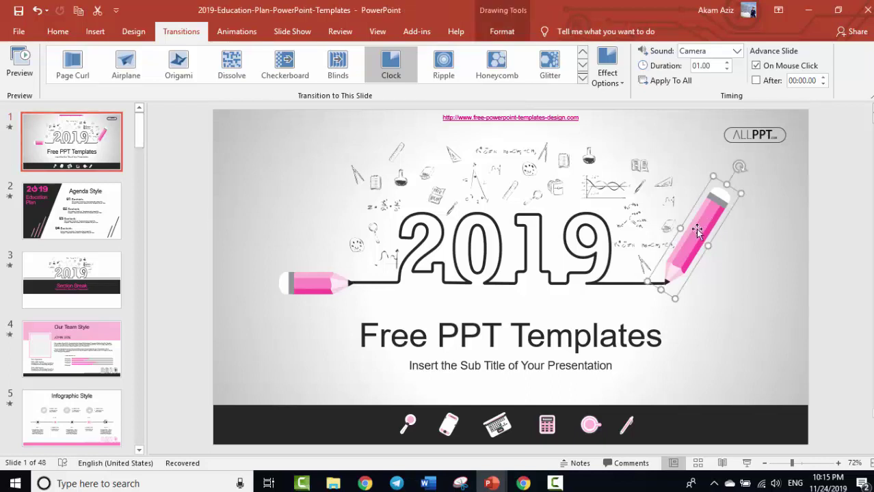
left_click(545, 331)
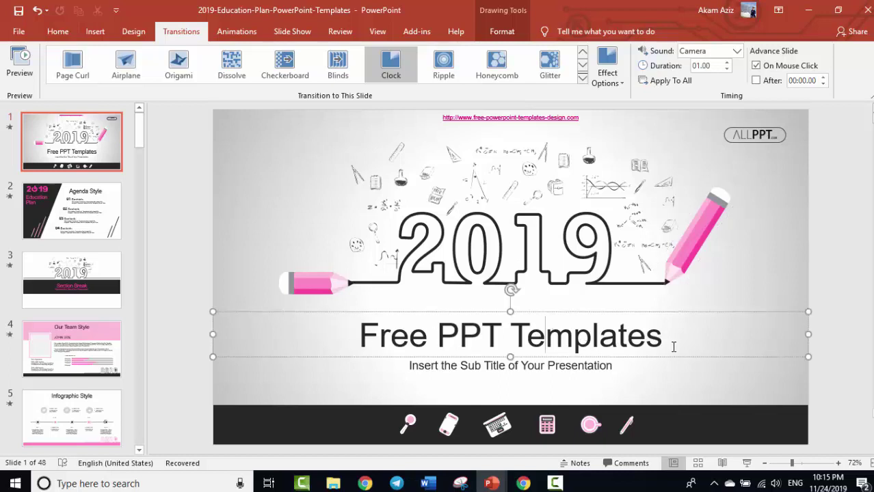
double_click(600, 338)
left_click_drag(413, 328, 355, 328)
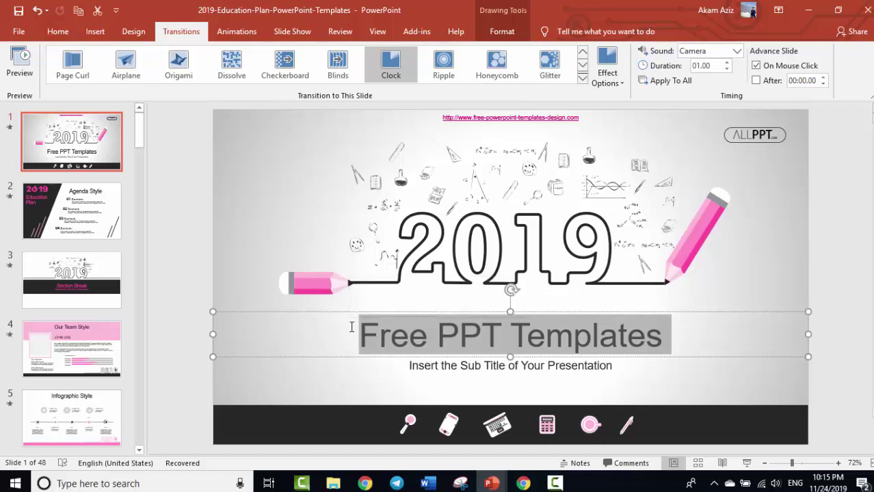
type("G")
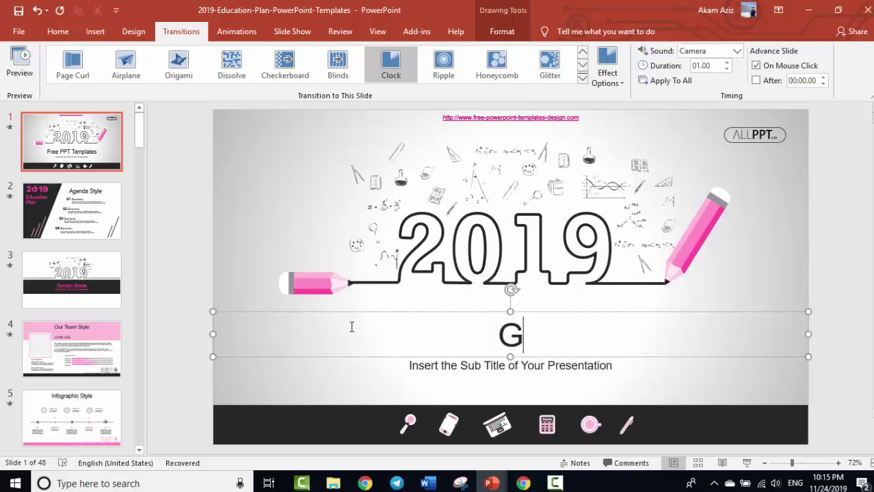
type("mai")
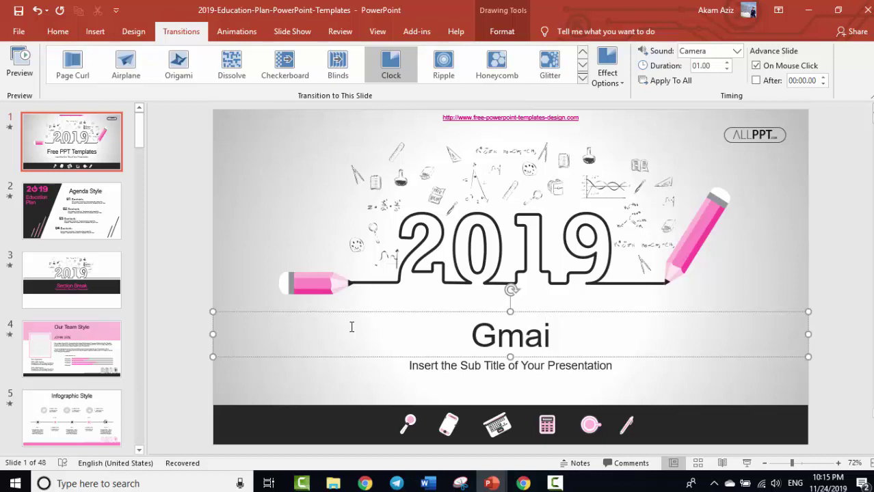
type("l")
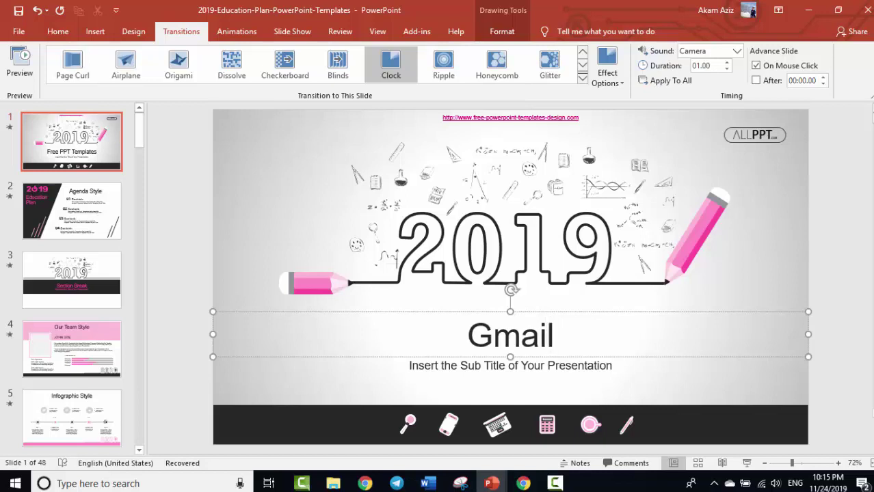
- Replace the subtitle line with the author's name
left_click(505, 367)
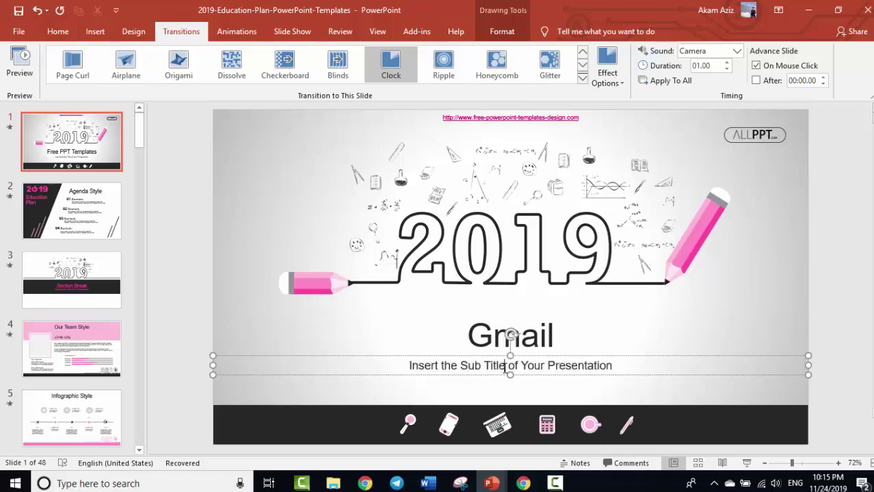
type("A")
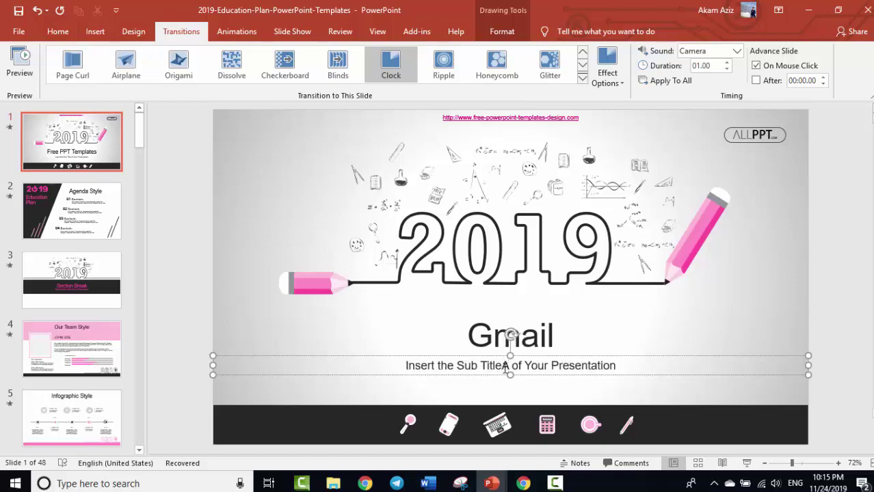
type("kam Aziz")
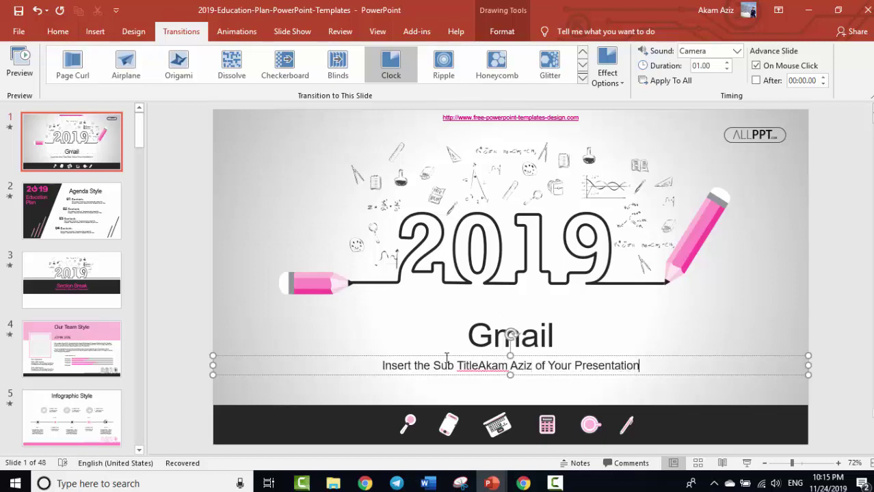
left_click_drag(640, 367, 392, 359)
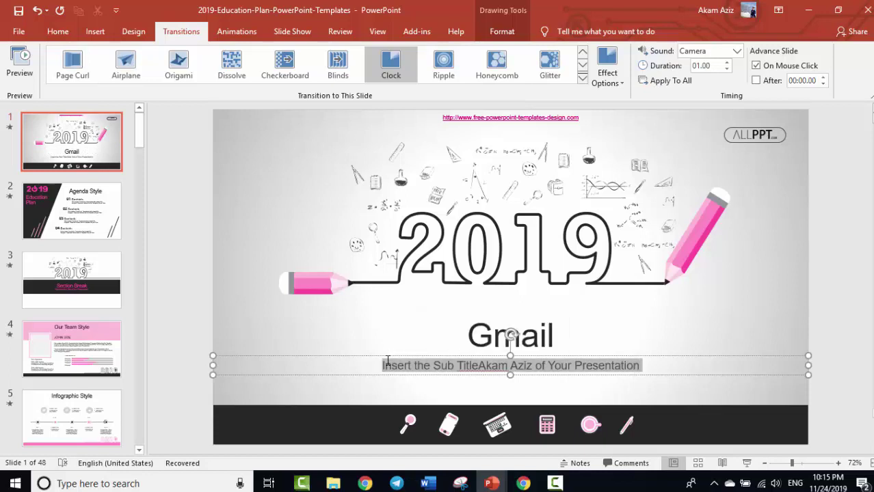
type("Akam Aziz")
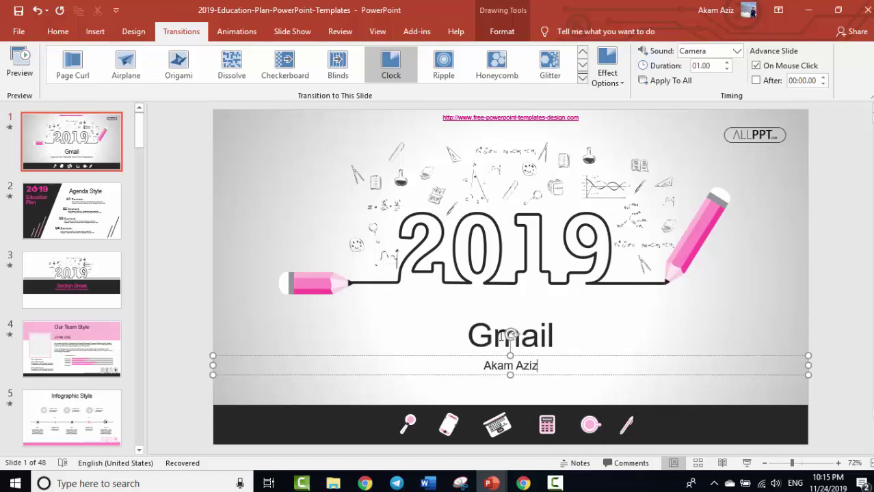
- Apply the Zoom entrance animation to the 2019 graphic on the title slide
left_click(441, 206)
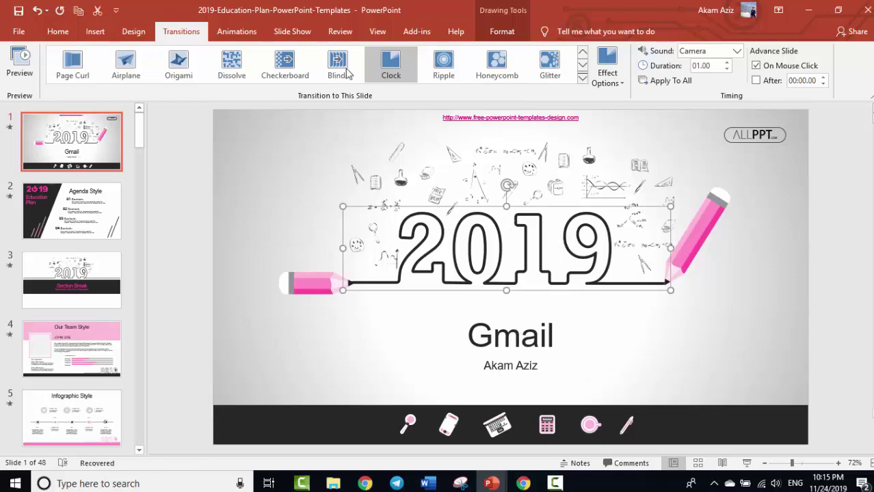
left_click(239, 32)
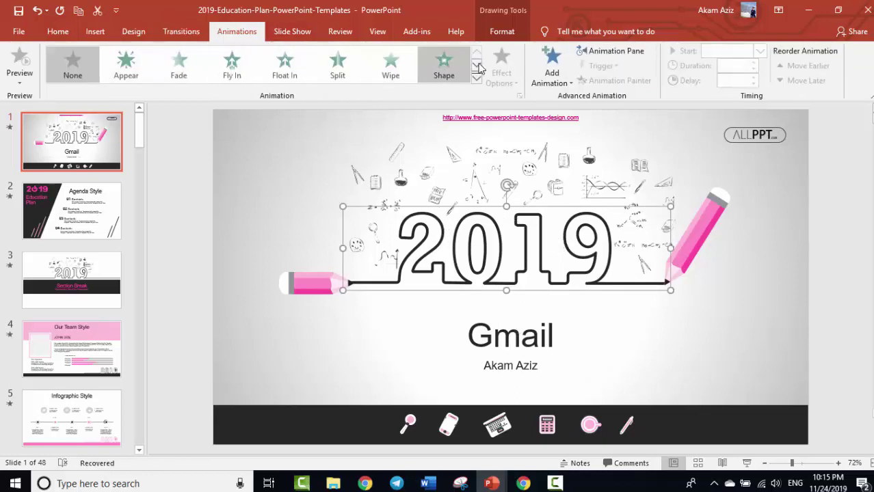
left_click(477, 64)
left_click(232, 68)
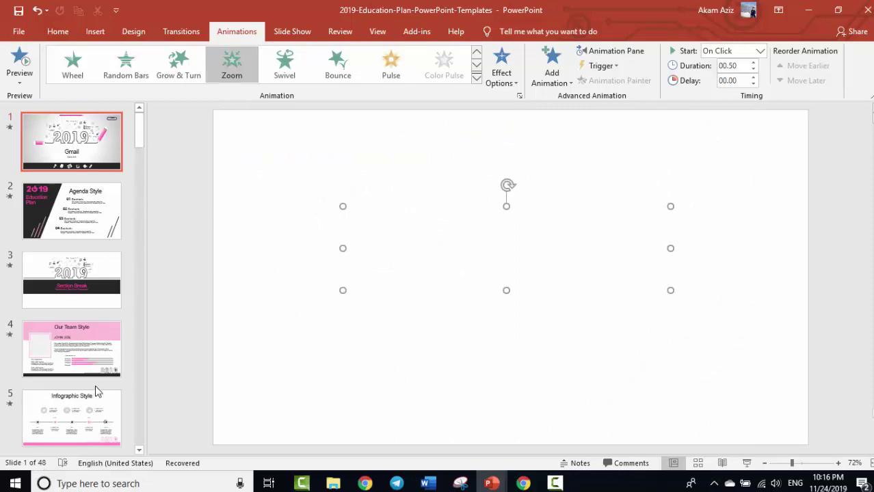
- Go to slide 9, the Infographic Style slide
scroll(95, 391, "down", 3)
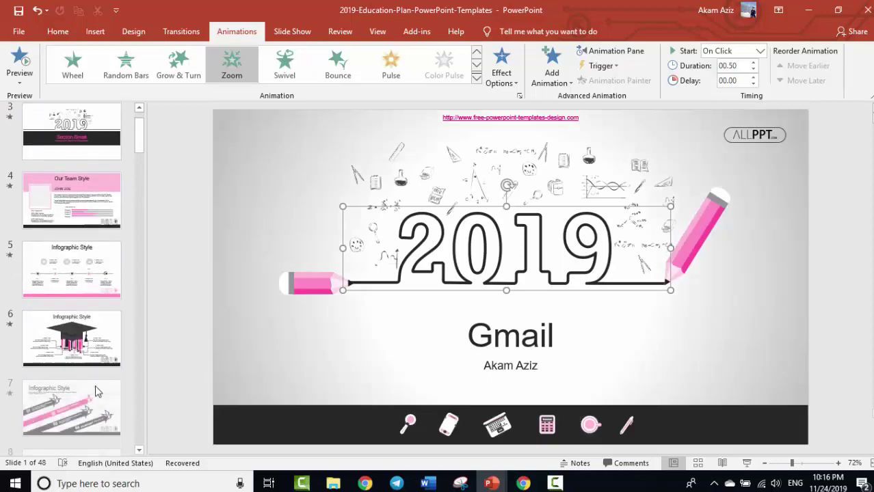
scroll(96, 391, "down", 2)
scroll(96, 391, "down", 1)
scroll(93, 386, "down", 1)
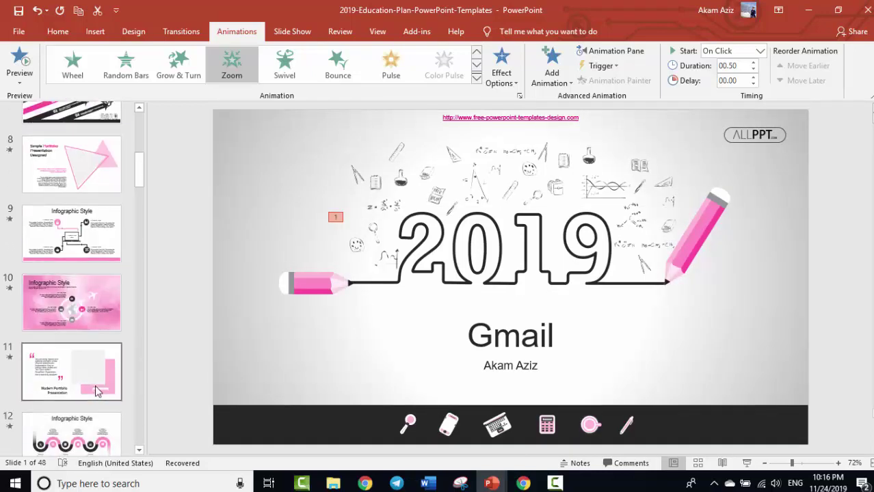
scroll(89, 389, "down", 2)
scroll(89, 389, "up", 2)
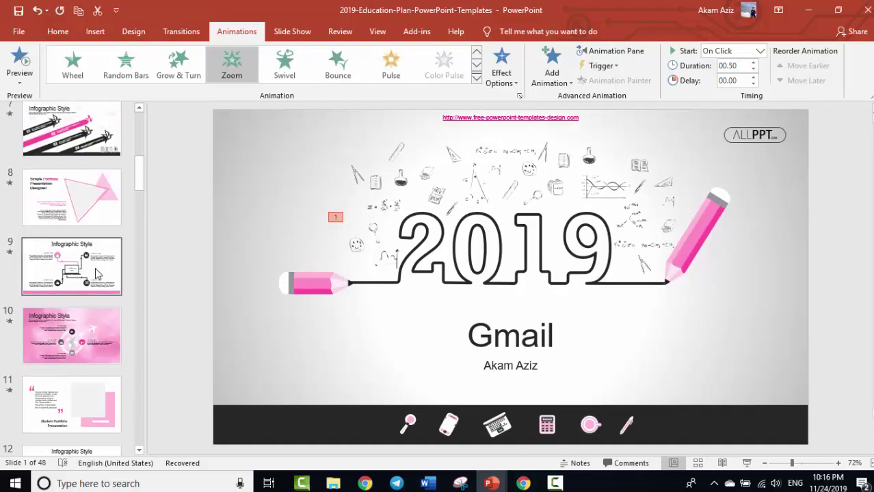
left_click(72, 267)
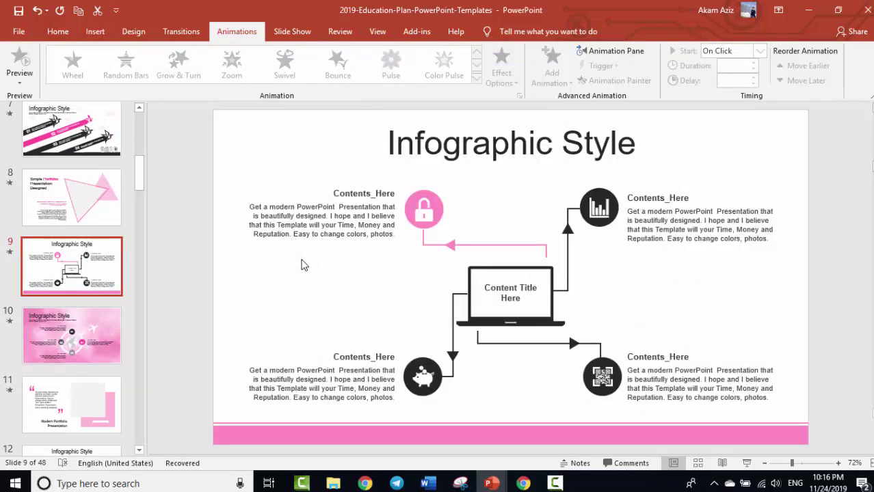
- Select each of the four Contents_Here text blocks, then return the thumbnail pane to the top
left_click(335, 225)
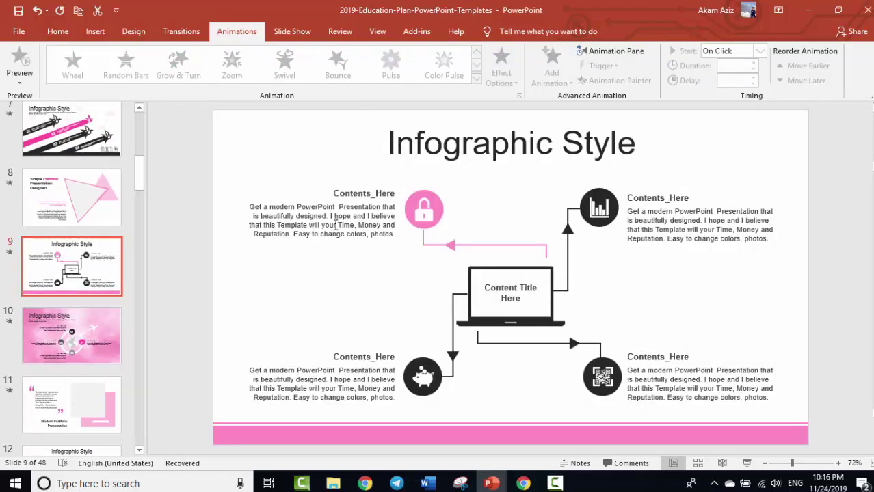
left_click(330, 361)
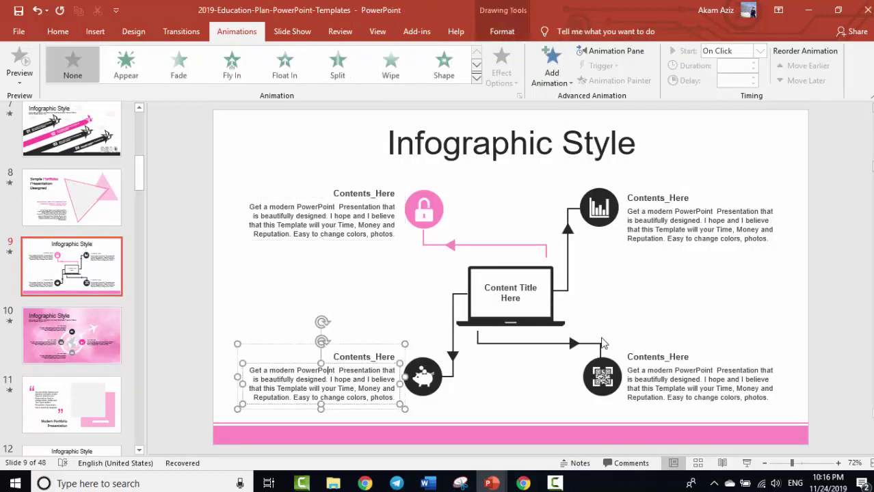
left_click(663, 350)
left_click(669, 243)
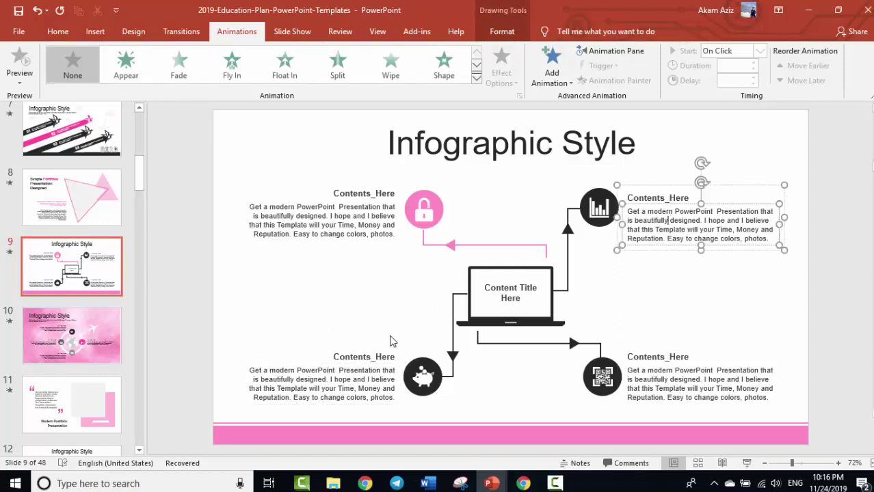
left_click_drag(140, 172, 140, 127)
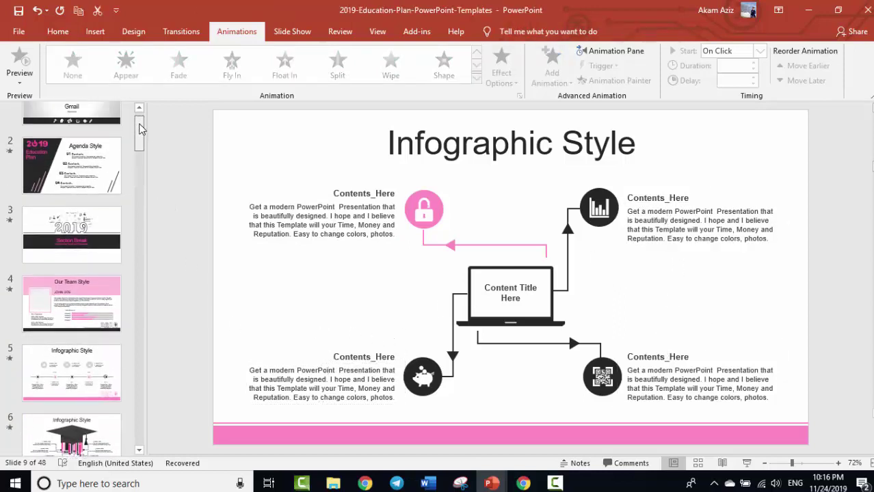